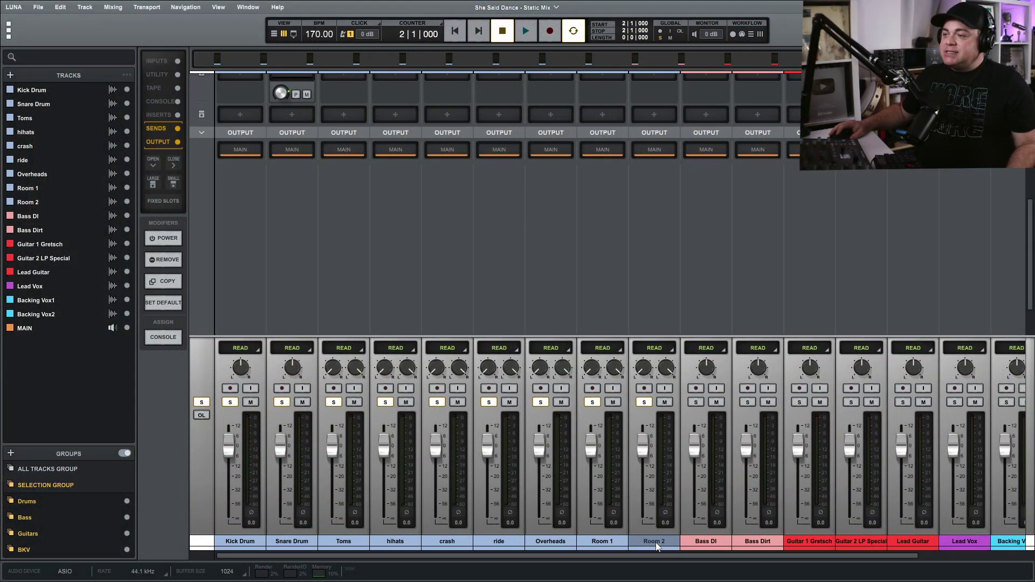
- Select the drum tracks from Kick Drum through Room 2 in the Tracks list
click(657, 543)
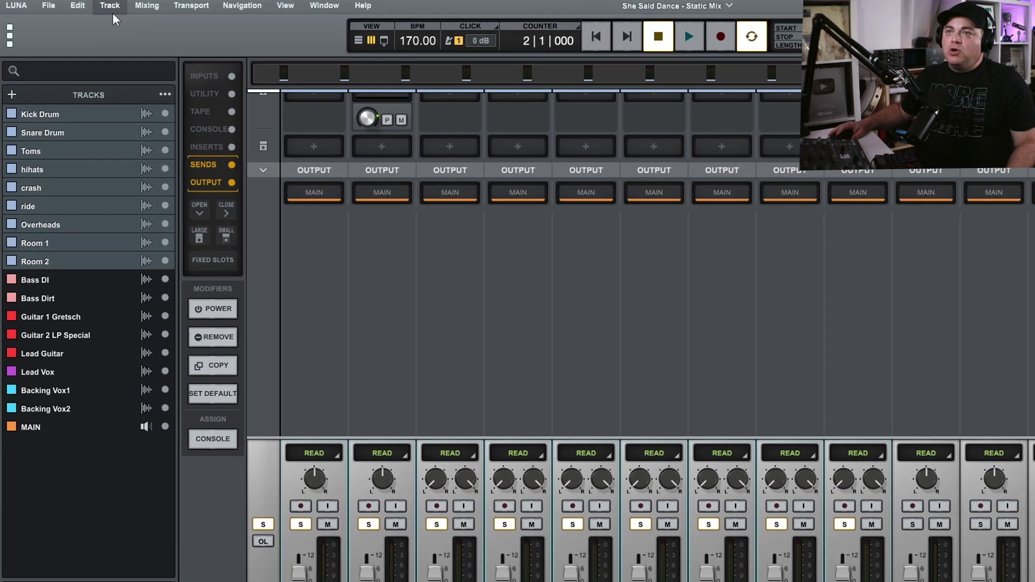
- Create a new Bus (Stereo) track named 'Drum Bus'
click(113, 7)
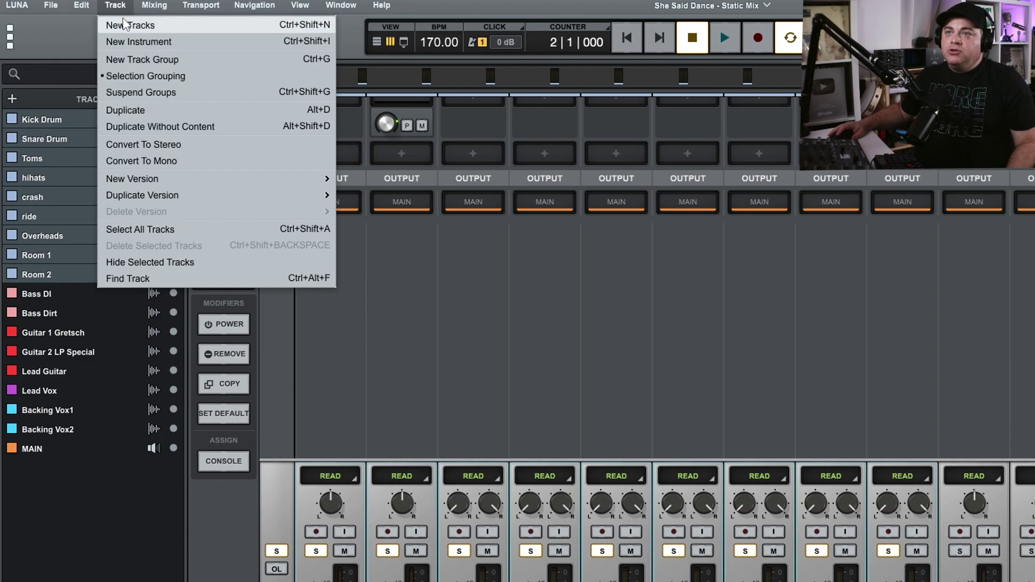
click(122, 19)
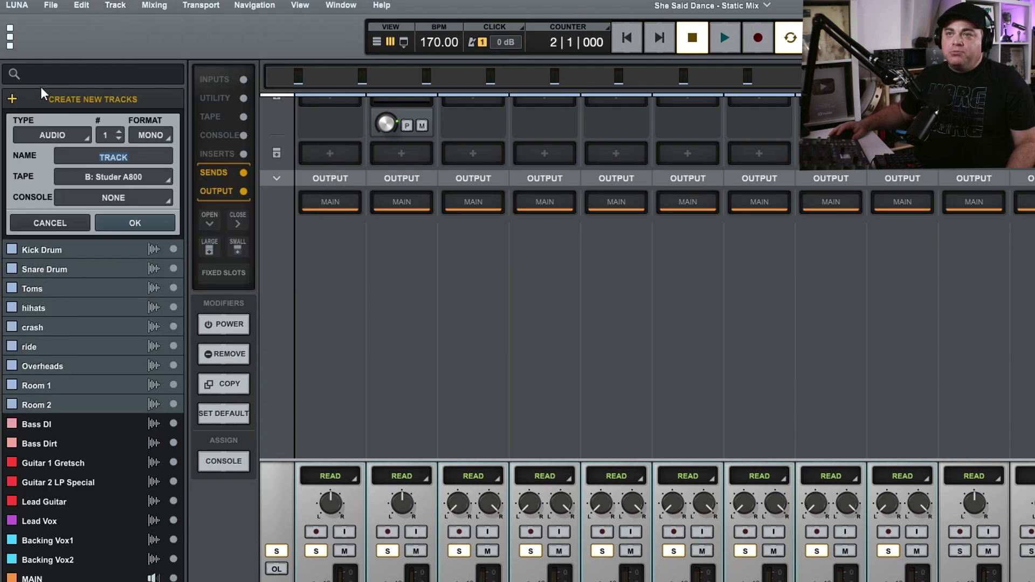
click(57, 136)
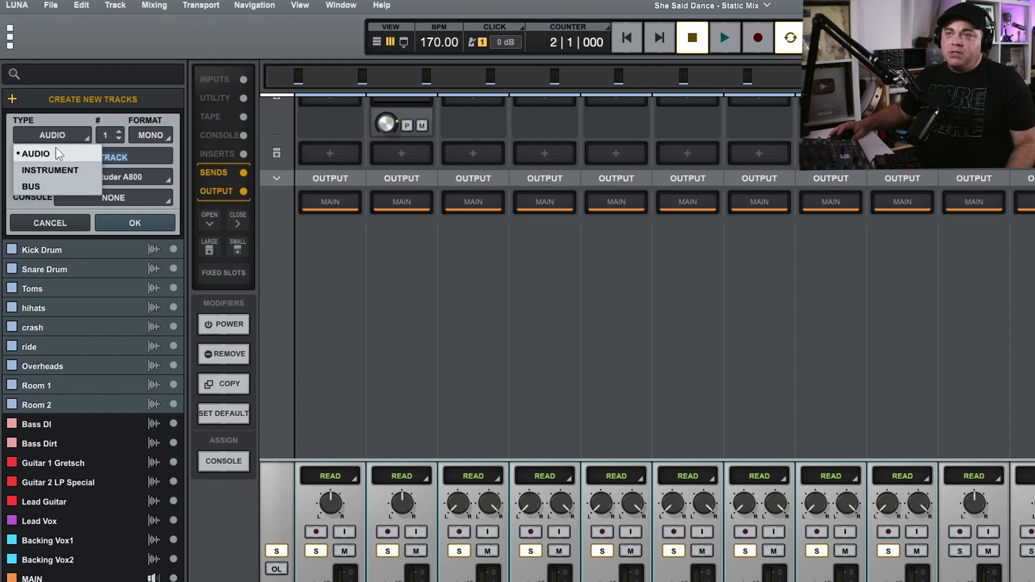
click(45, 180)
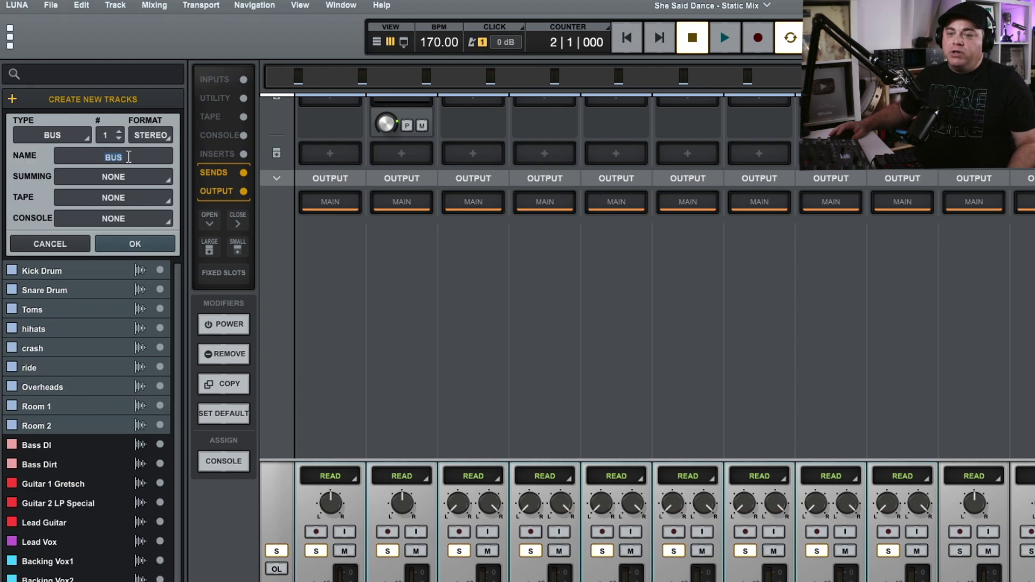
text(Dr)
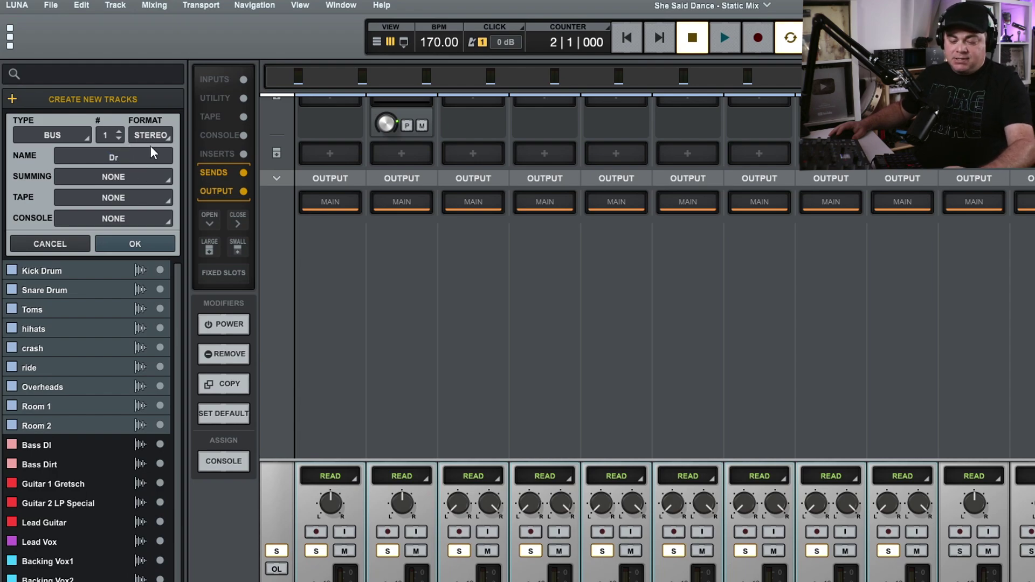
text(um Bus)
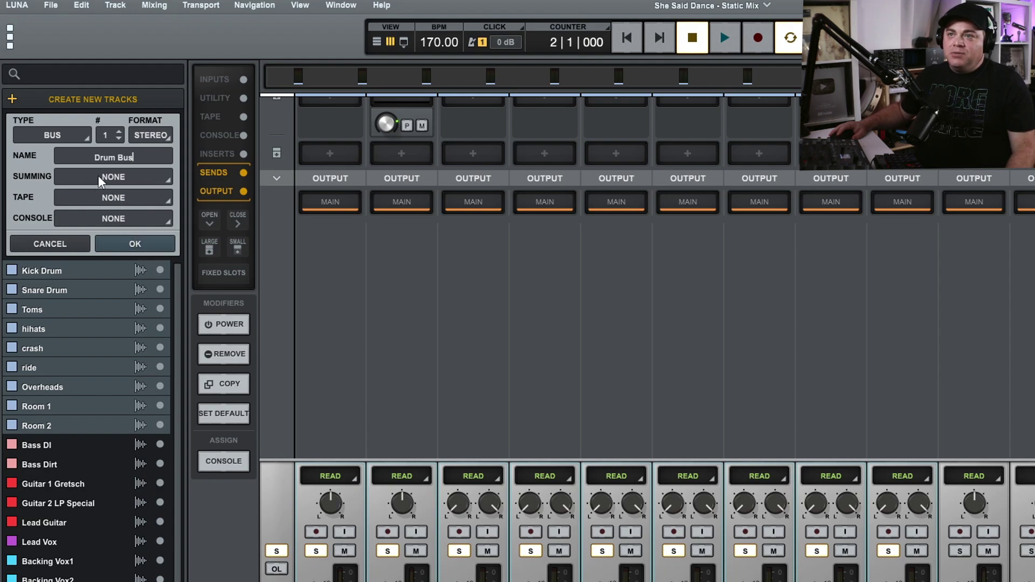
click(139, 247)
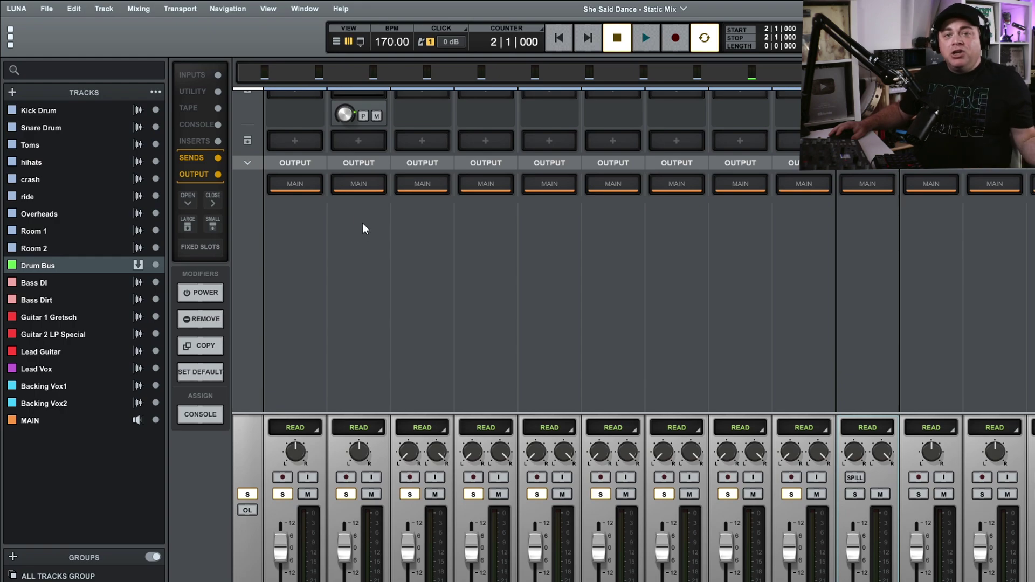
- Switch the selected drum tracks' output from MAIN to Drum Bus
click(295, 185)
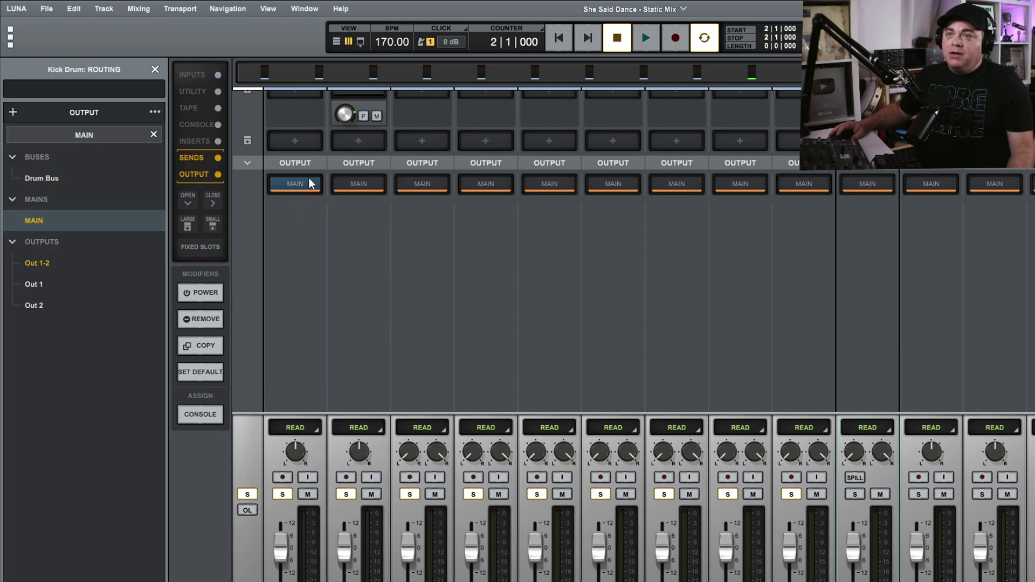
click(36, 177)
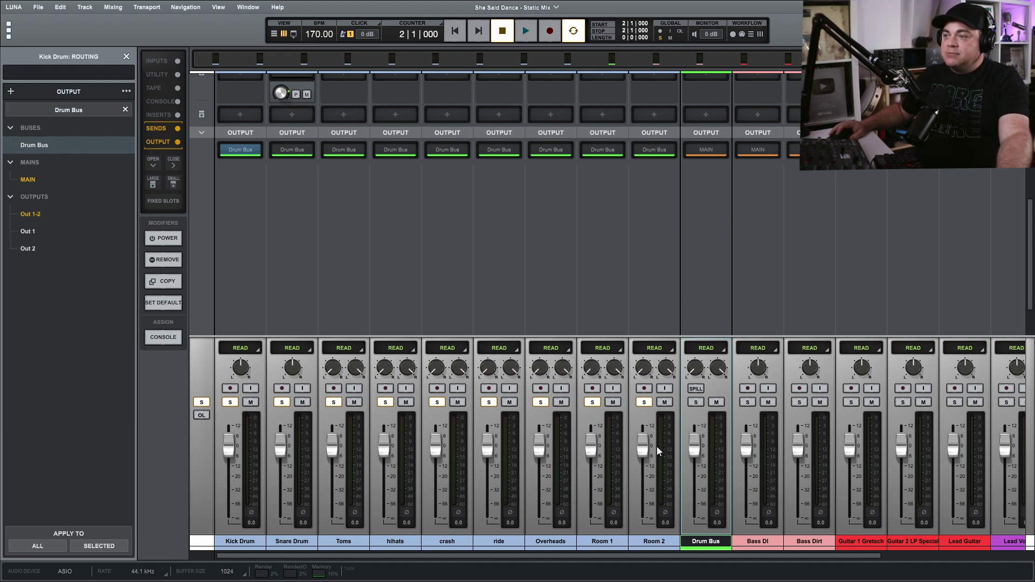
key(space)
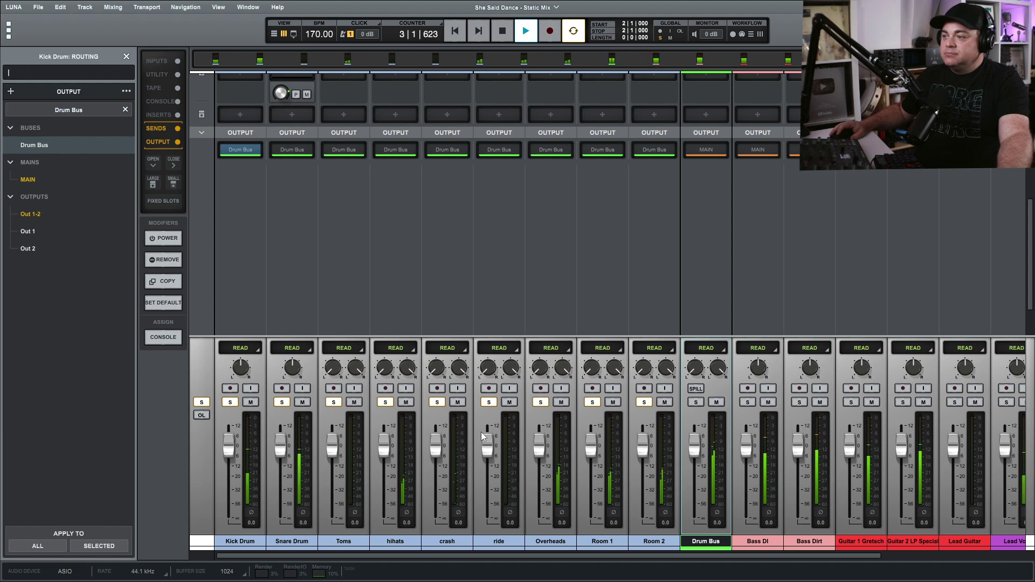
key(space)
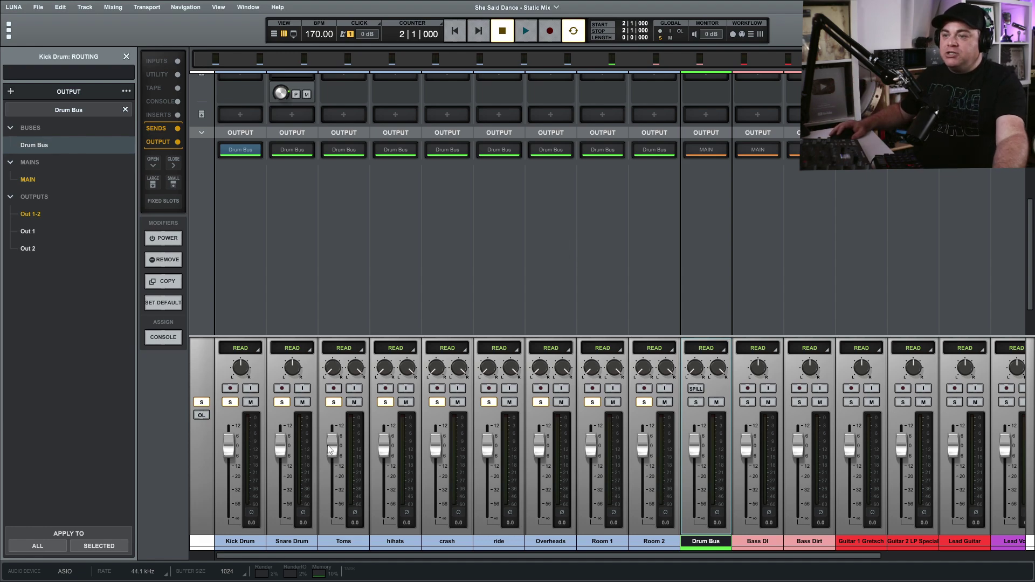
click(285, 547)
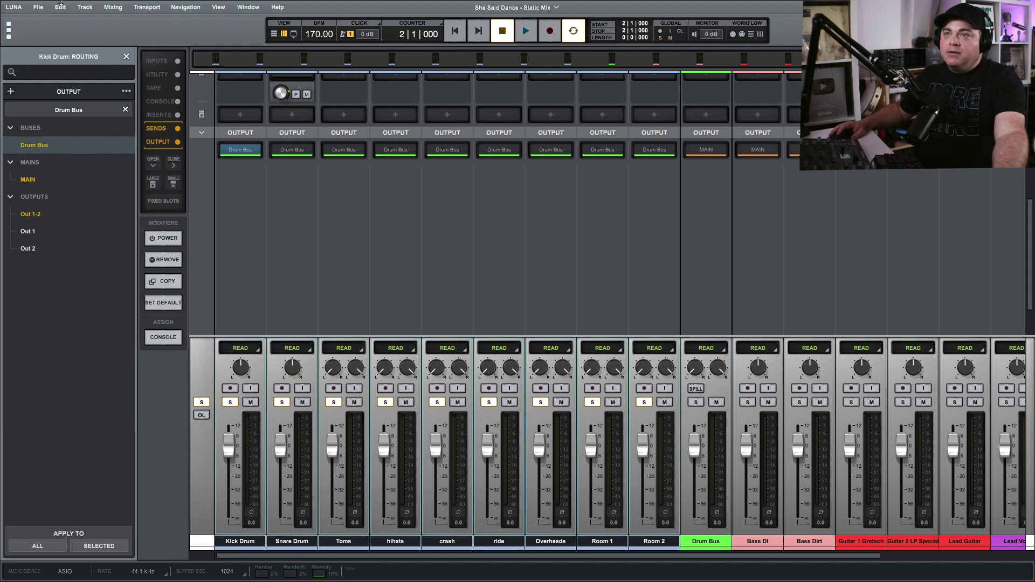
- Create a stereo bus named 'SnareVerb' and move its channel between Snare Drum and Toms
click(85, 7)
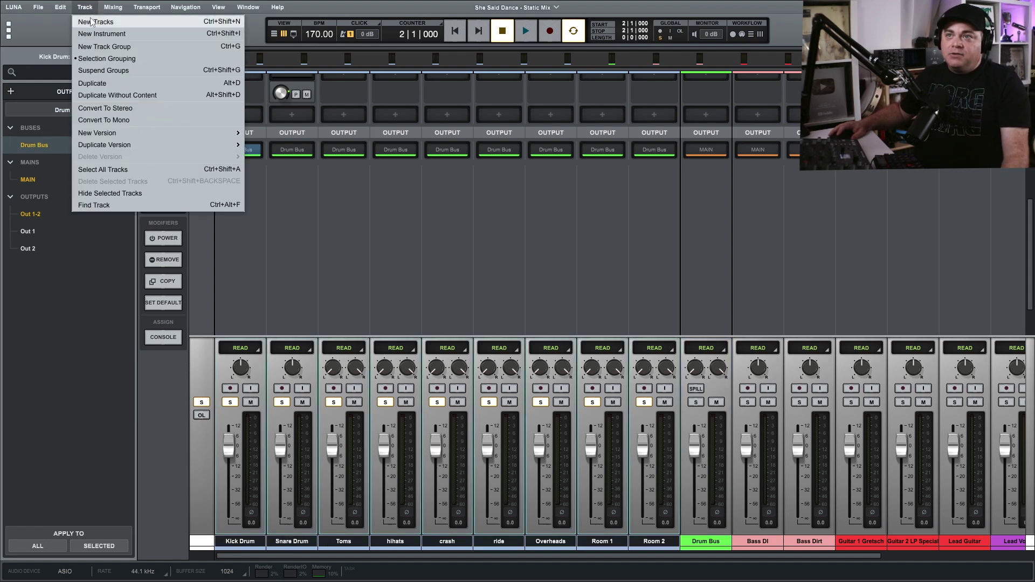
click(86, 22)
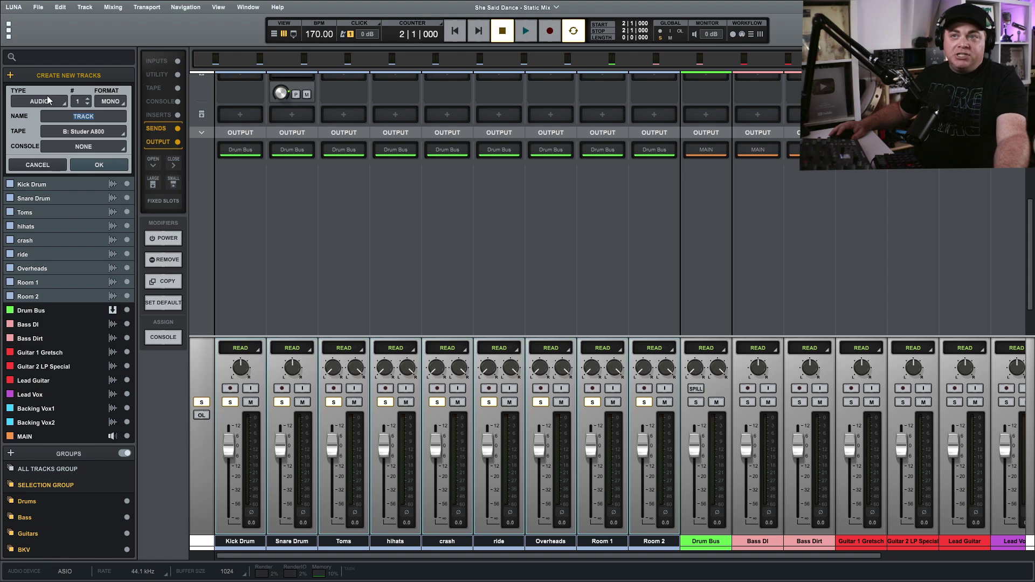
click(50, 103)
click(33, 142)
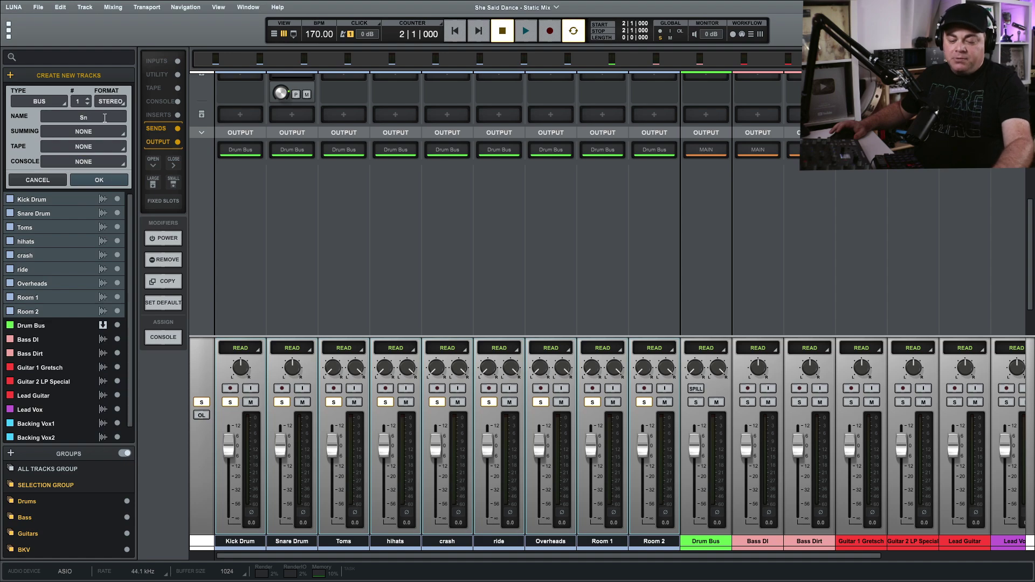
text(SnareVerb)
click(93, 180)
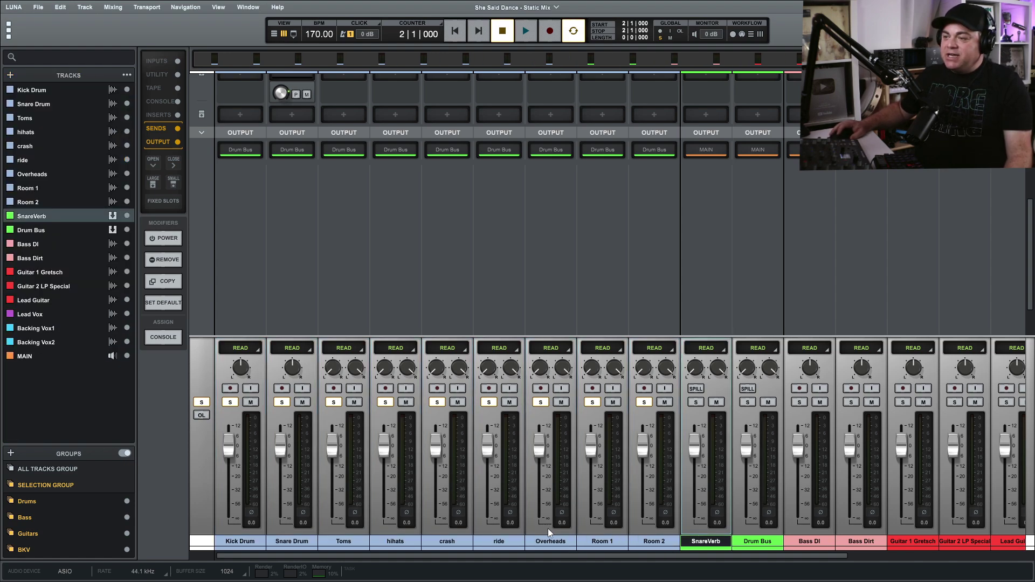
drag(720, 544, 341, 534)
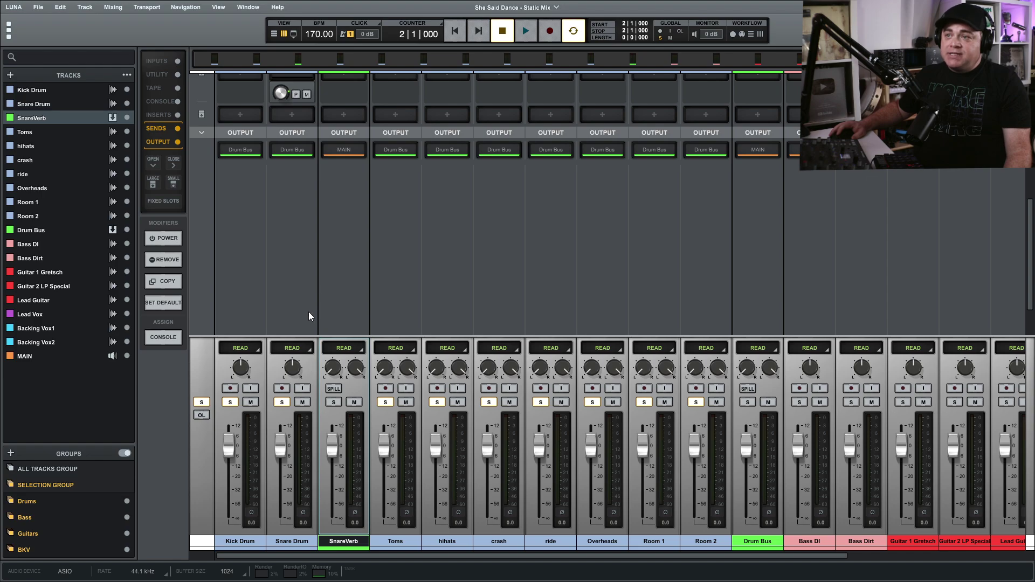
scroll(314, 227, up, 3)
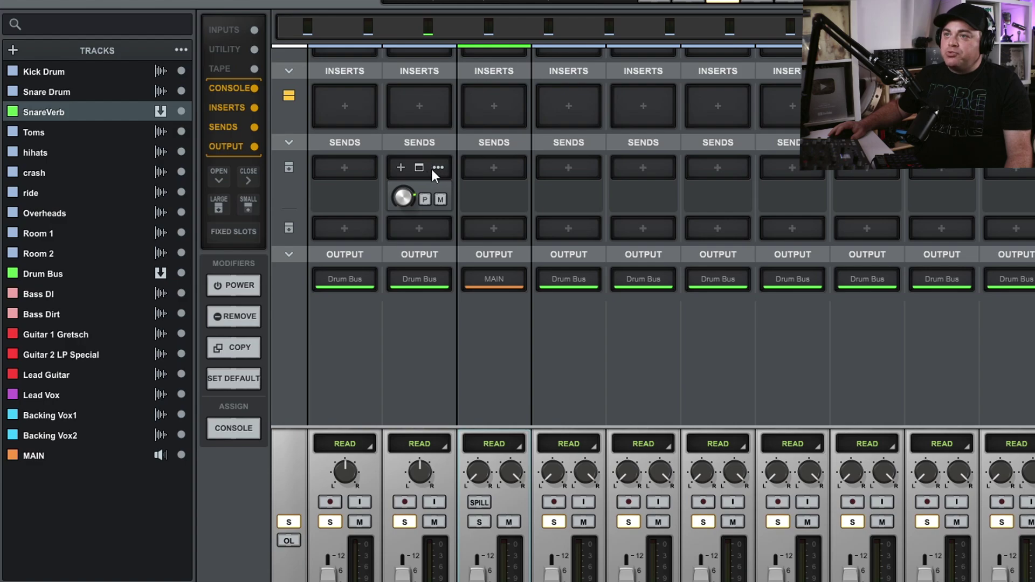
- Remove the Snare Drum's old send and add a new send feeding the SnareVerb bus
right_click(428, 173)
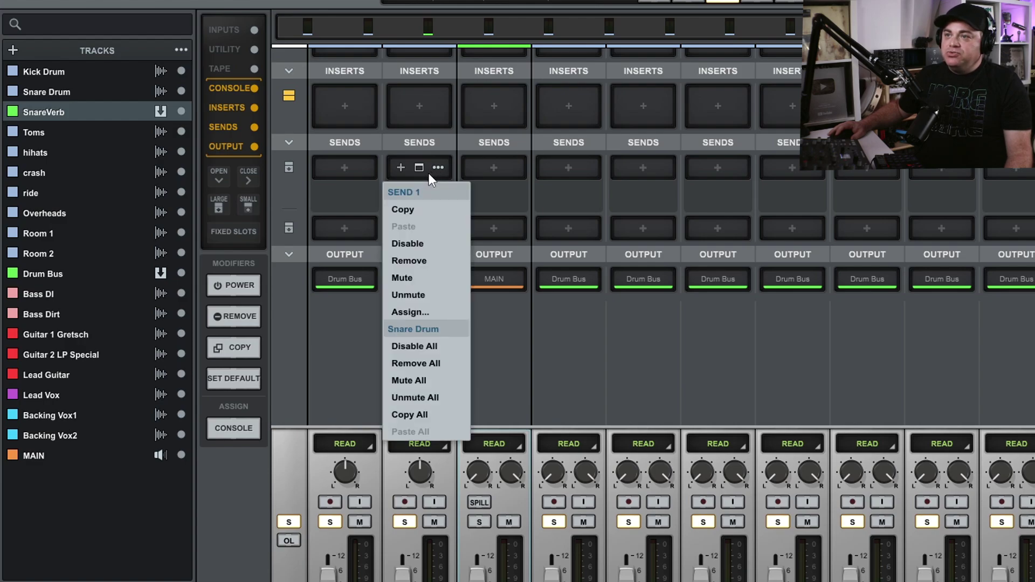
click(447, 262)
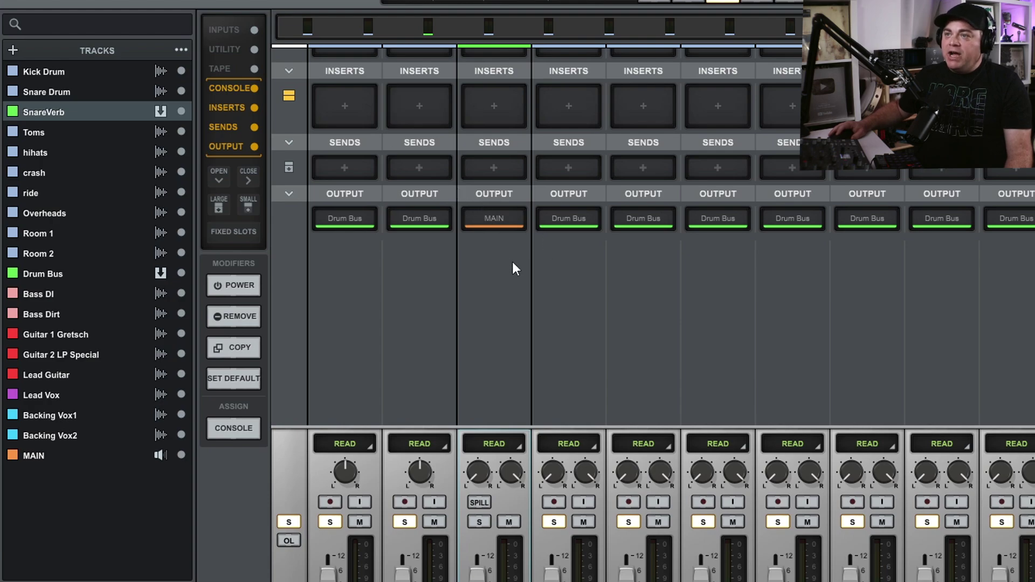
click(420, 168)
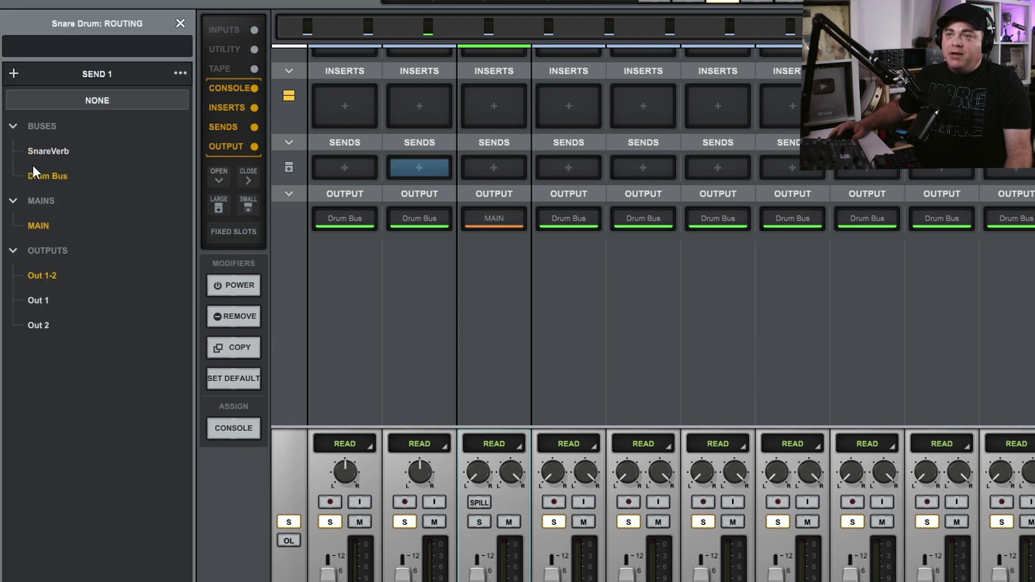
click(45, 151)
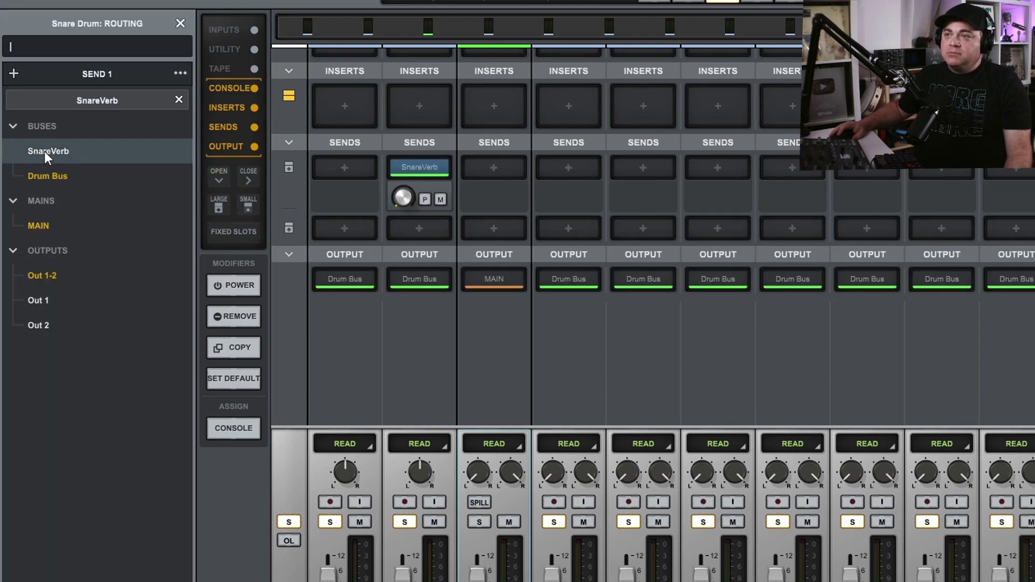
click(402, 200)
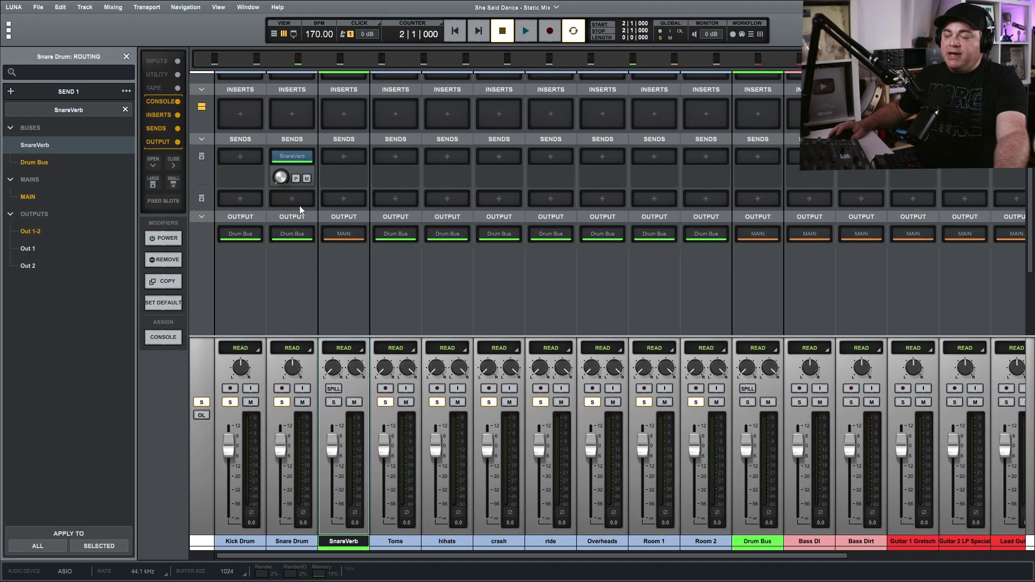
key(space)
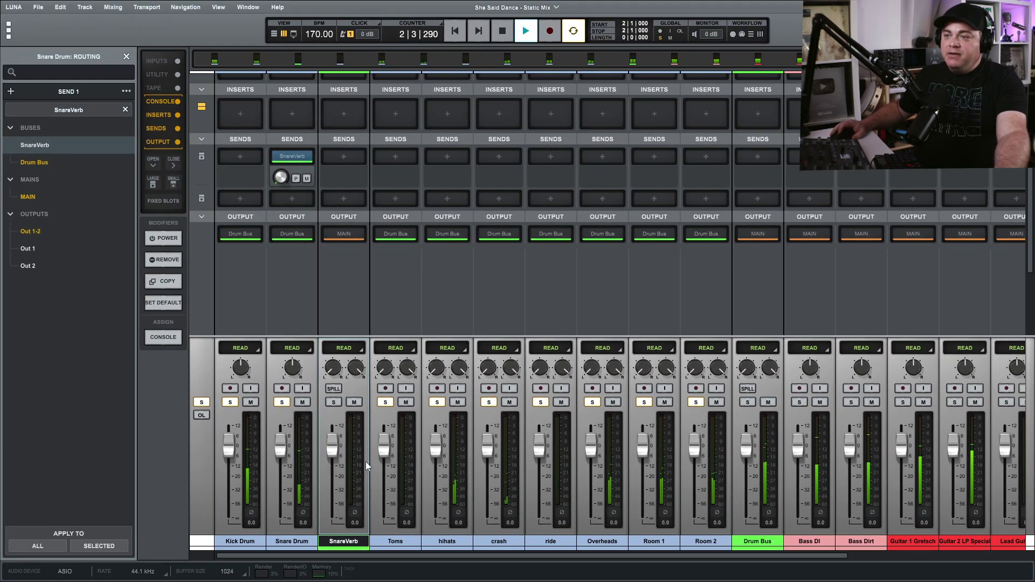
key(space)
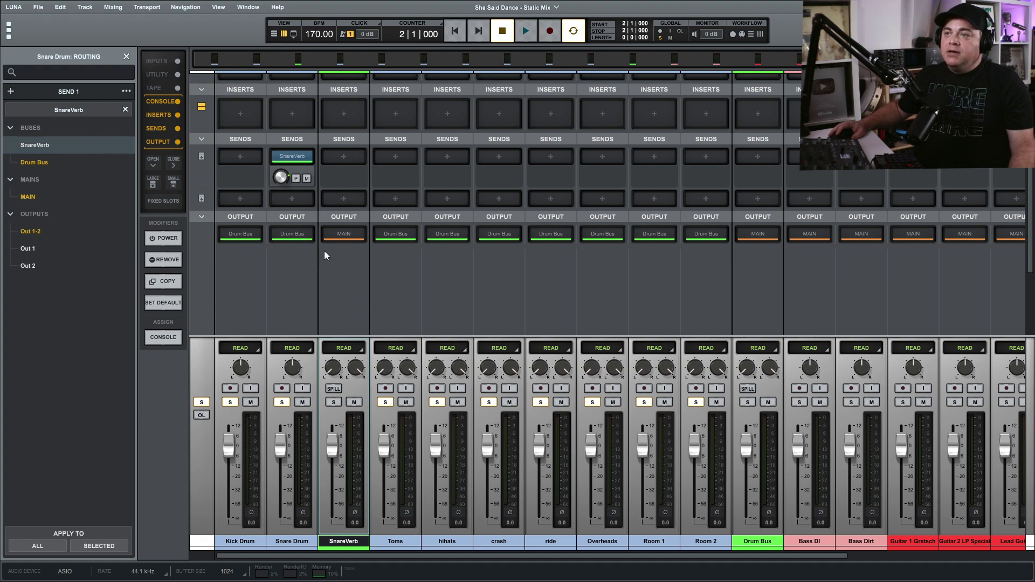
click(344, 156)
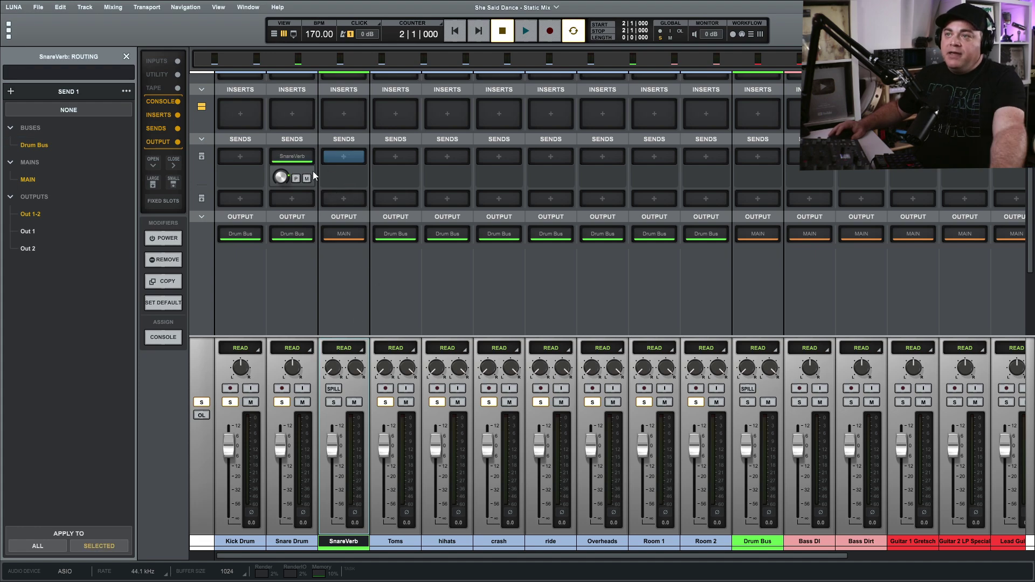
- Load Capitol Chambers onto the SnareVerb bus's first insert slot
click(346, 115)
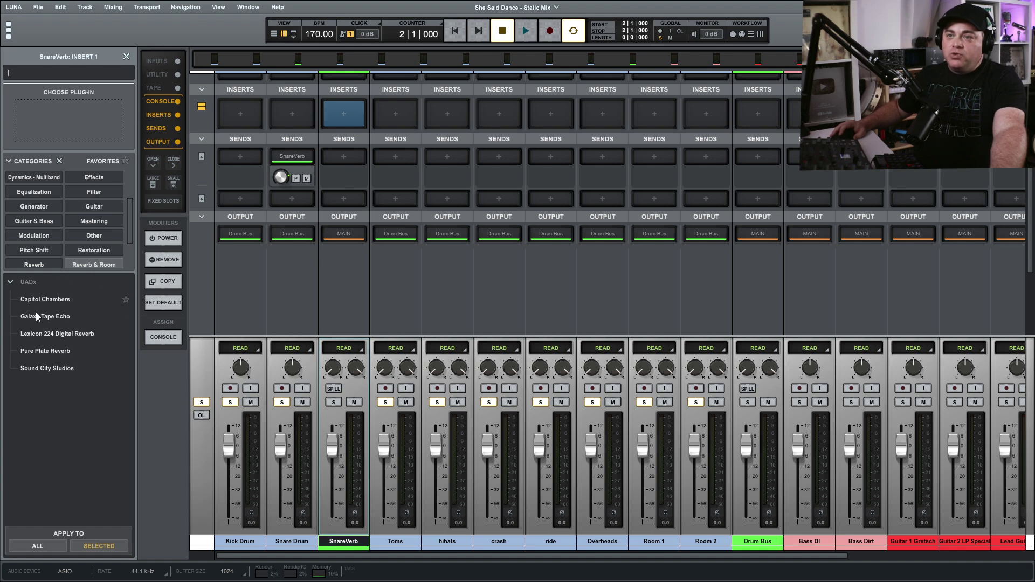
click(51, 298)
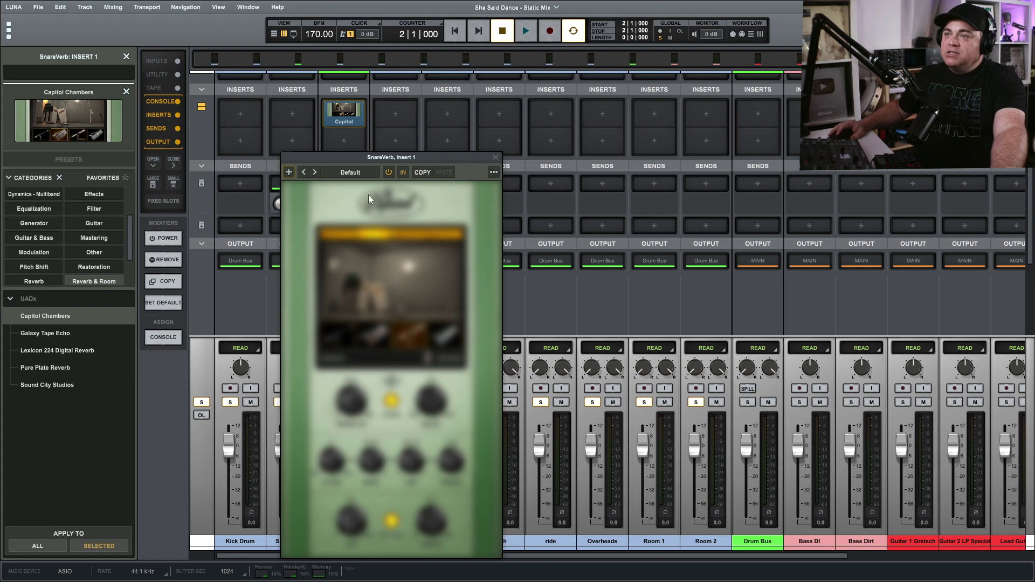
drag(388, 161, 561, 76)
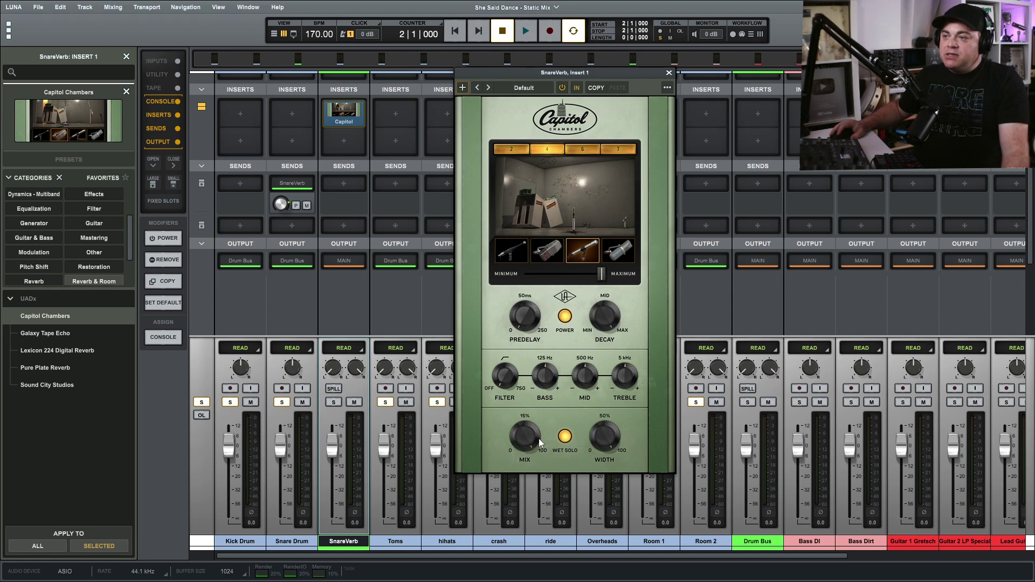
- Load the Rock Snare preset using the Drums and Snare filters, then play the mix
click(523, 88)
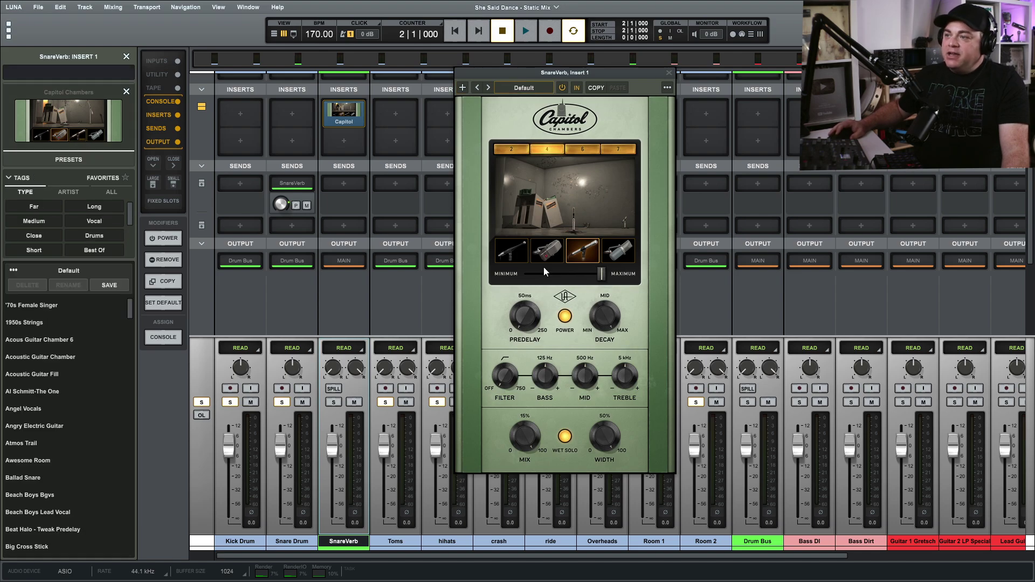
click(85, 236)
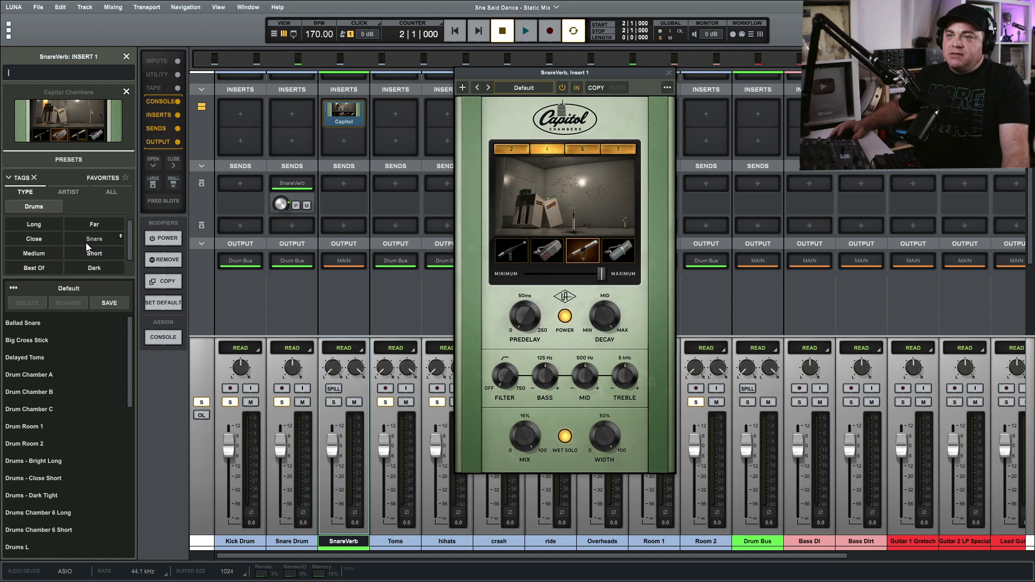
click(87, 241)
click(30, 339)
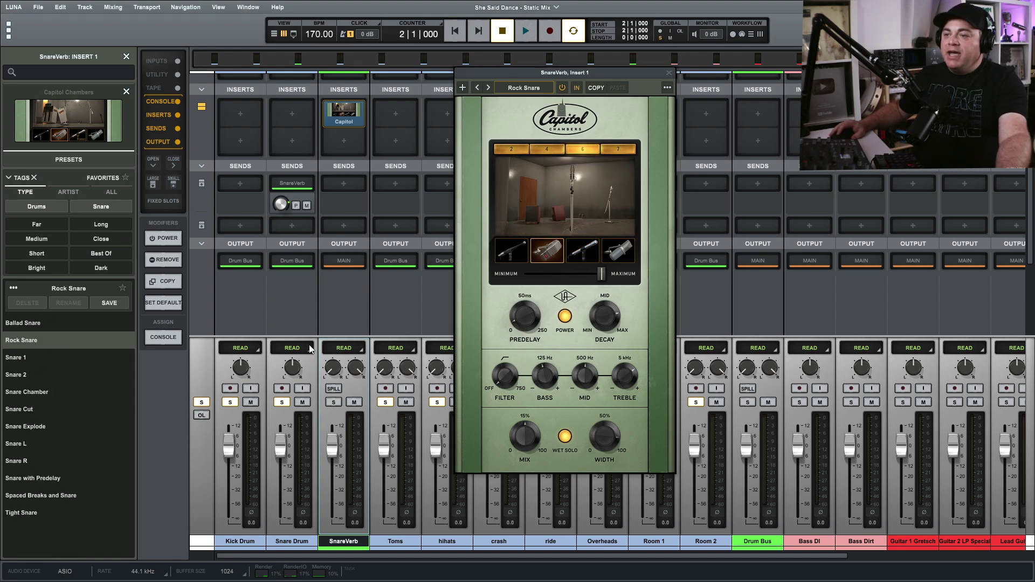
key(space)
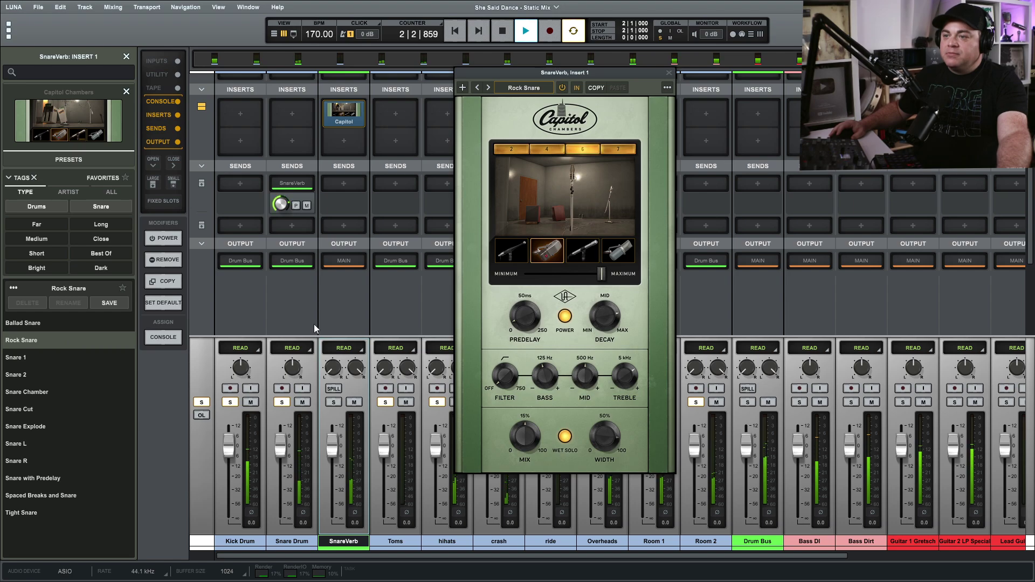
- Lower the SnareVerb fader to about -4.1 dB while playing back the mix
key(space)
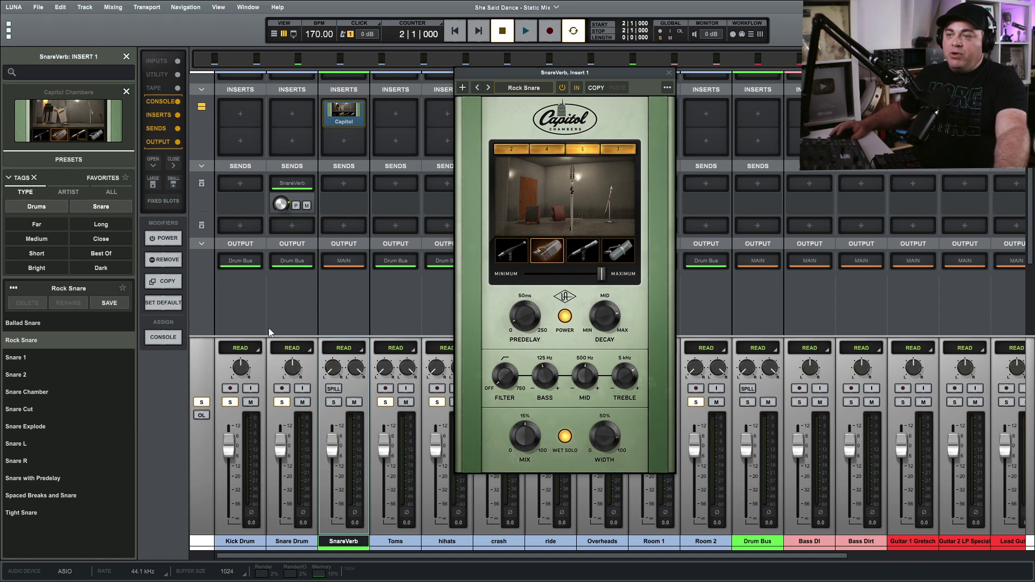
key(space)
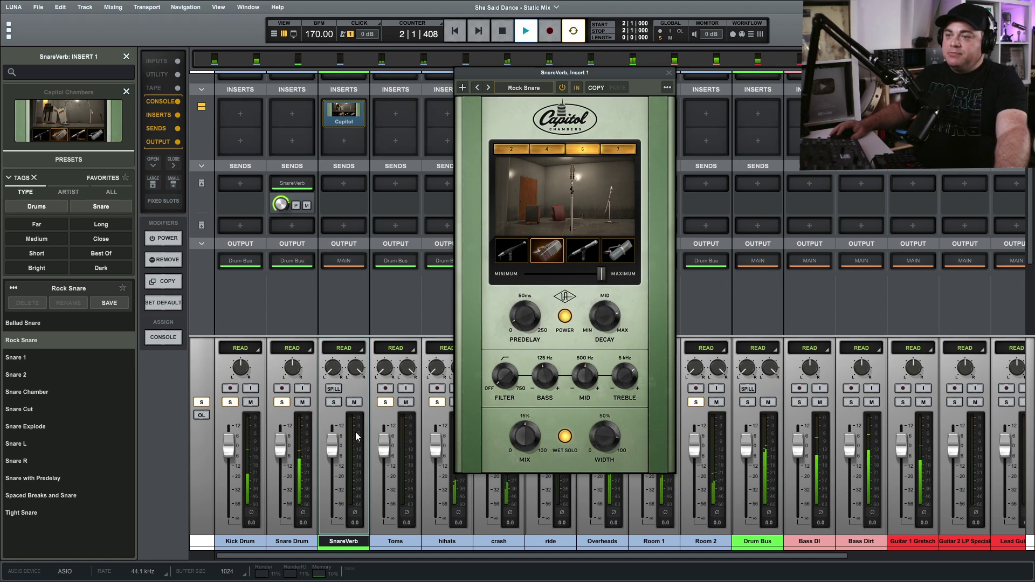
mouse_move(334, 447)
mouse_down()
mouse_move(337, 484)
mouse_move(341, 465)
mouse_up()
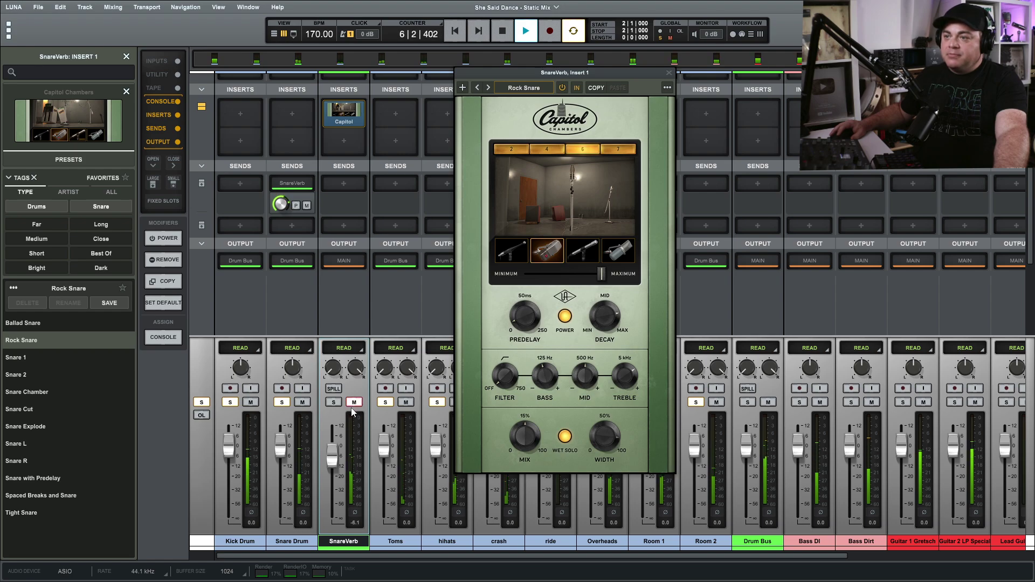
key(space)
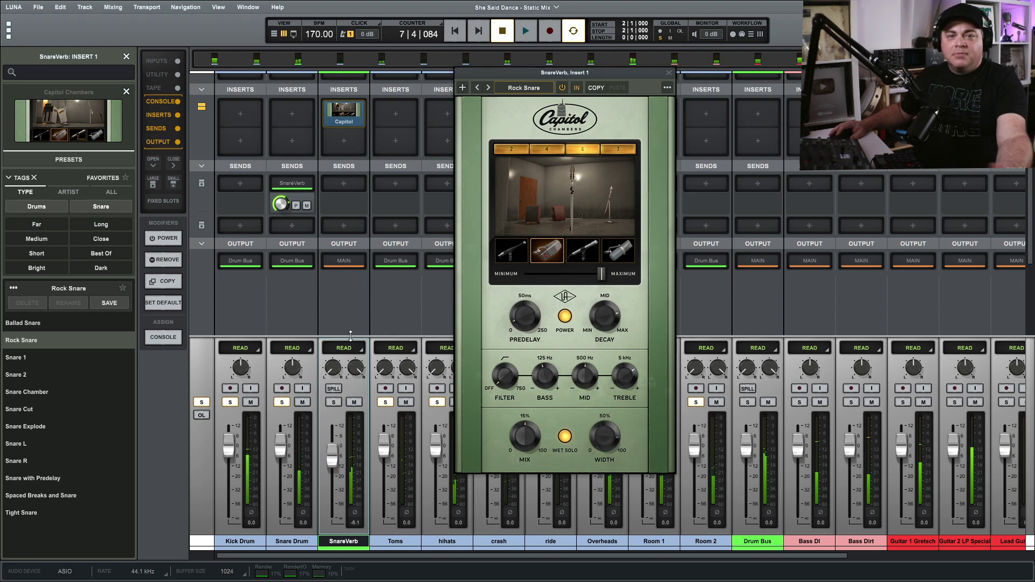